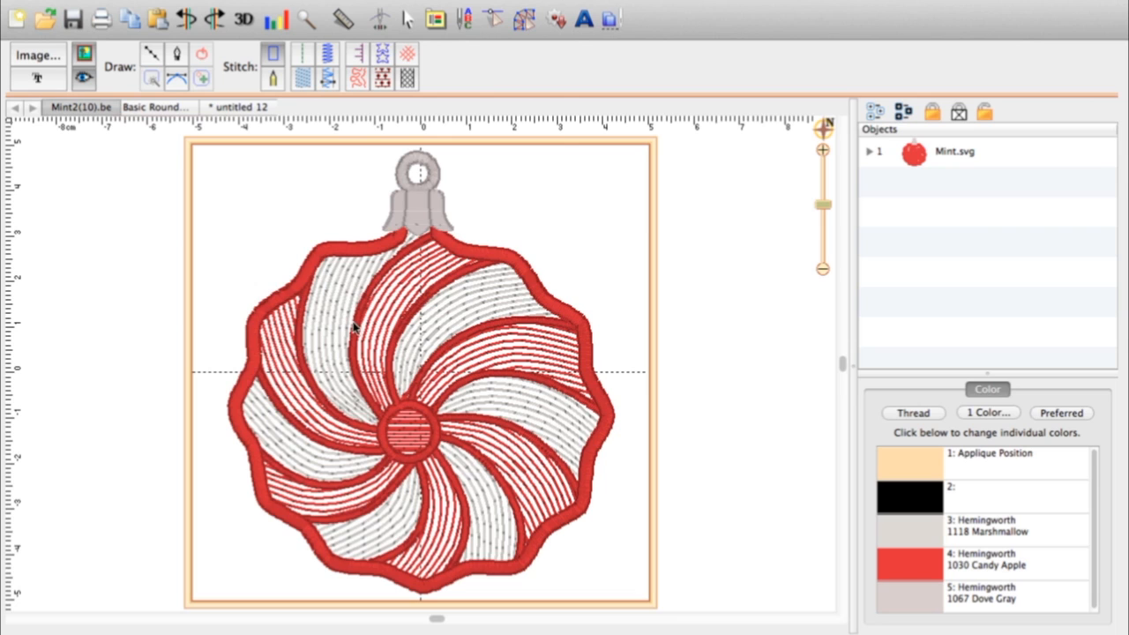
# Insert the Circle outline from the Shapes 1 category of the Embrilliance: Outlines library into the untitled design
pyautogui.click(160, 108)
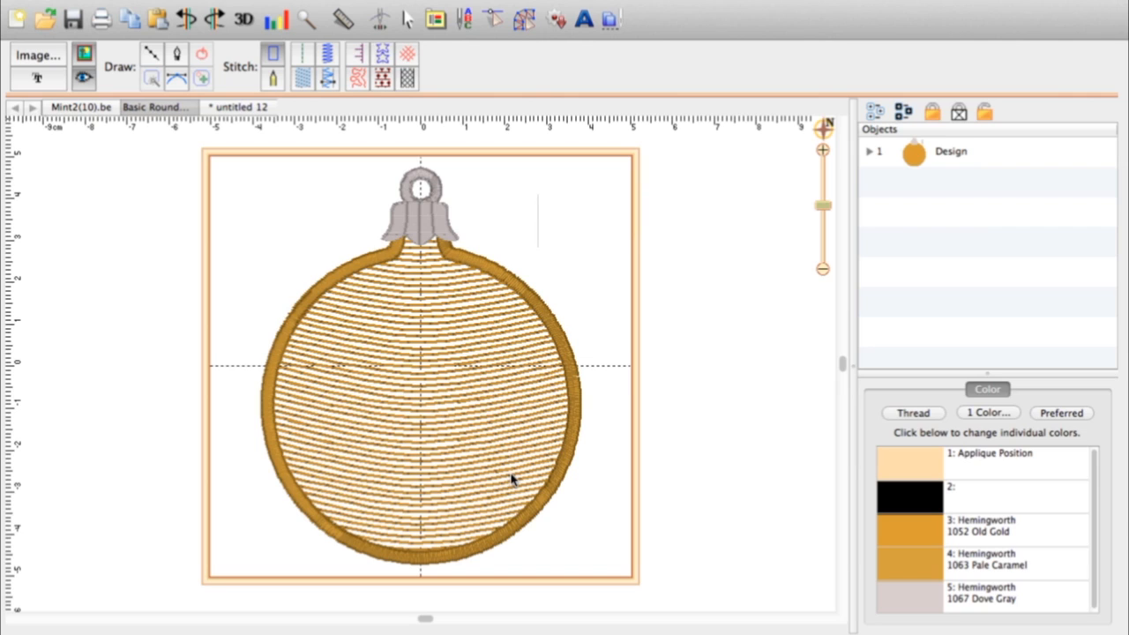
pyautogui.click(256, 108)
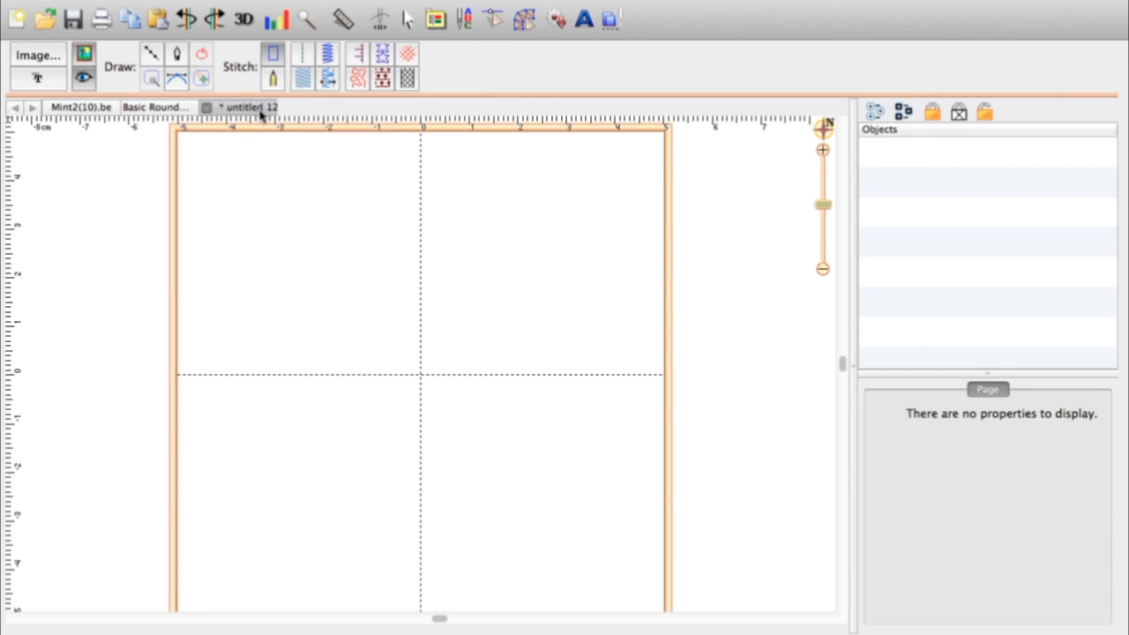
pyautogui.click(524, 24)
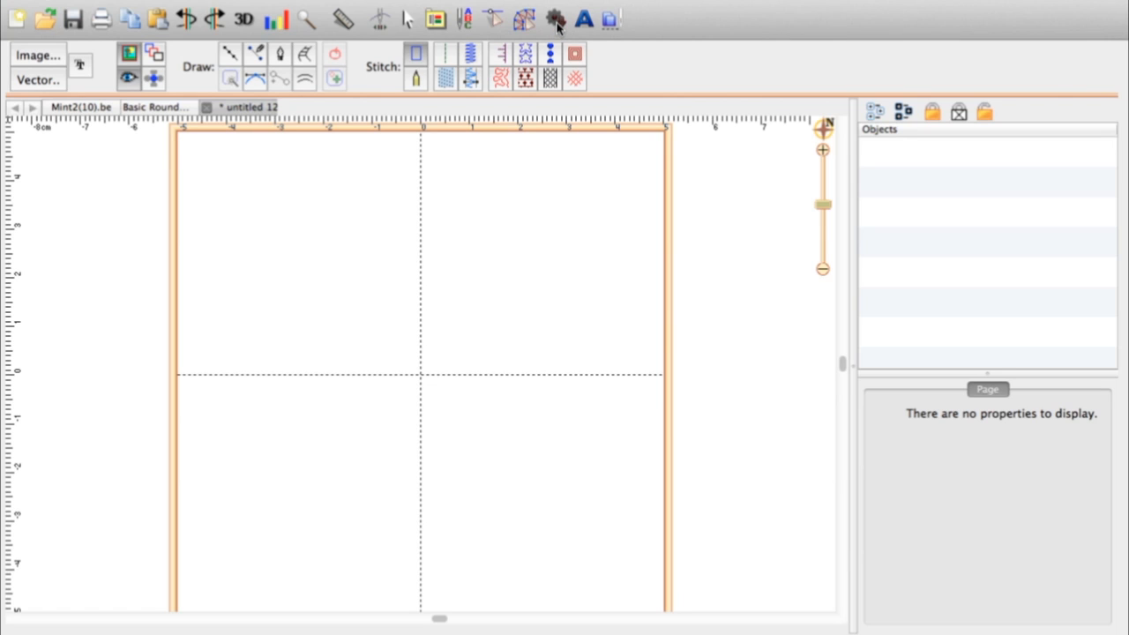
pyautogui.click(556, 24)
pyautogui.moveTo(426, 212); pyautogui.dragTo(423, 285)
pyautogui.click(383, 302)
pyautogui.click(640, 194)
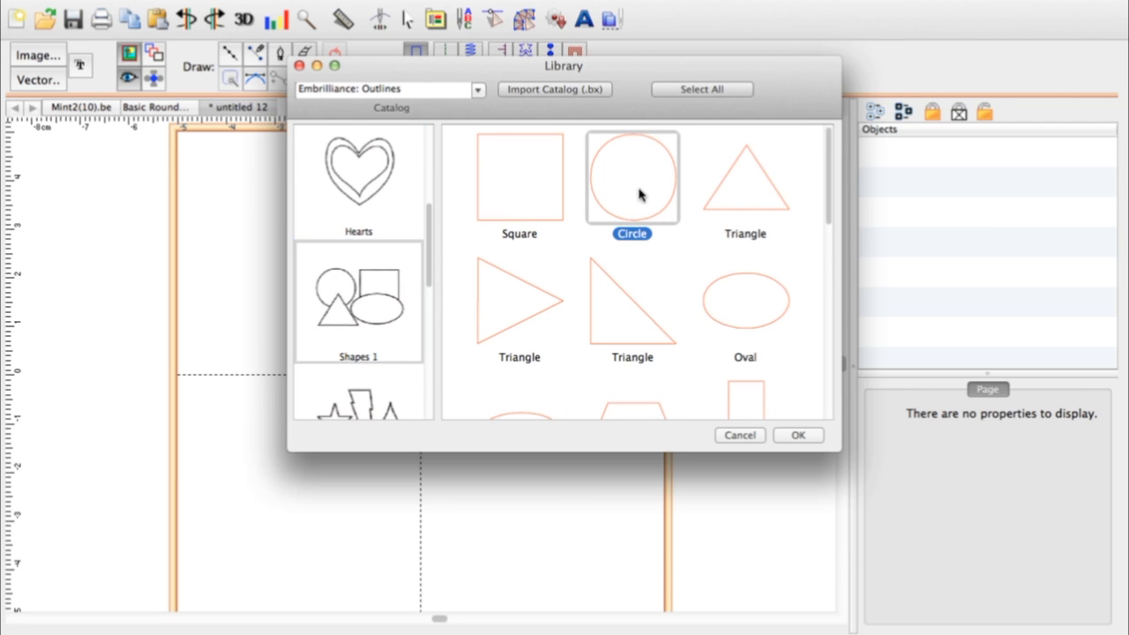
pyautogui.click(798, 437)
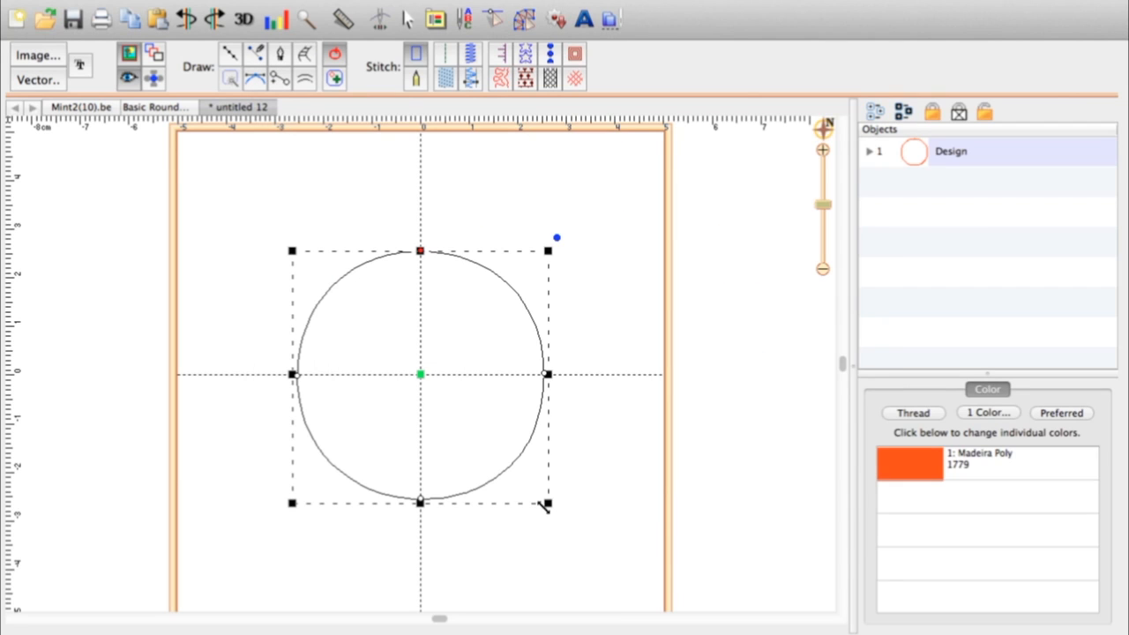
# Enlarge the circle to about 7.7 cm across and convert it to a fill stitch object
pyautogui.moveTo(546, 504); pyautogui.dragTo(657, 609)
pyautogui.click(445, 79)
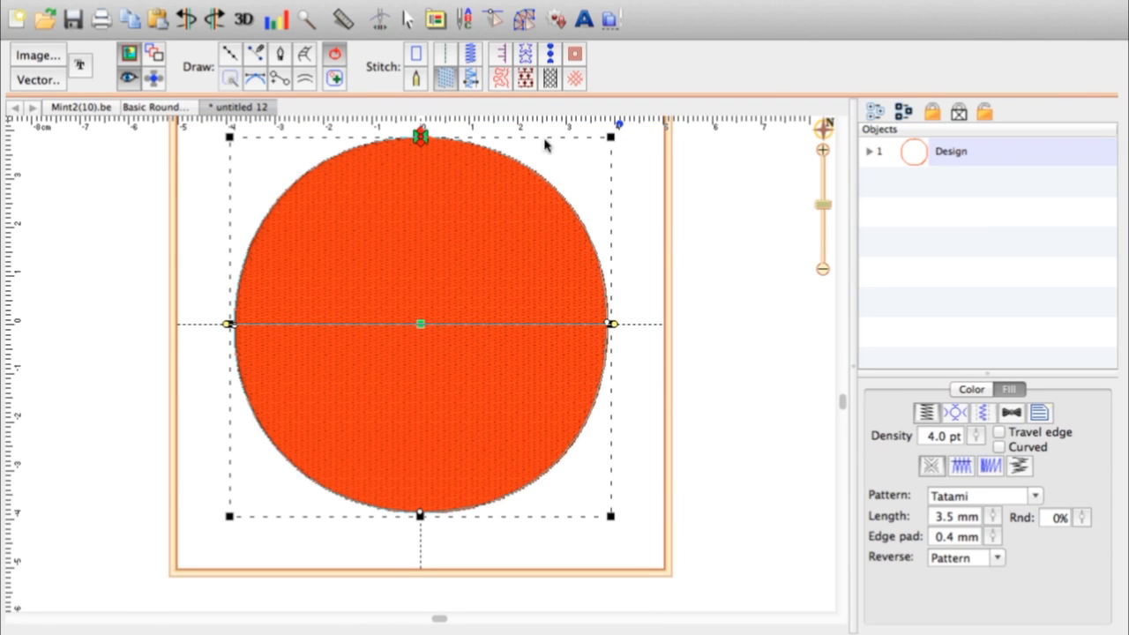
pyautogui.moveTo(822, 206)
pyautogui.mouseDown()
pyautogui.moveTo(821, 222)
pyautogui.moveTo(821, 208)
pyautogui.mouseUp()
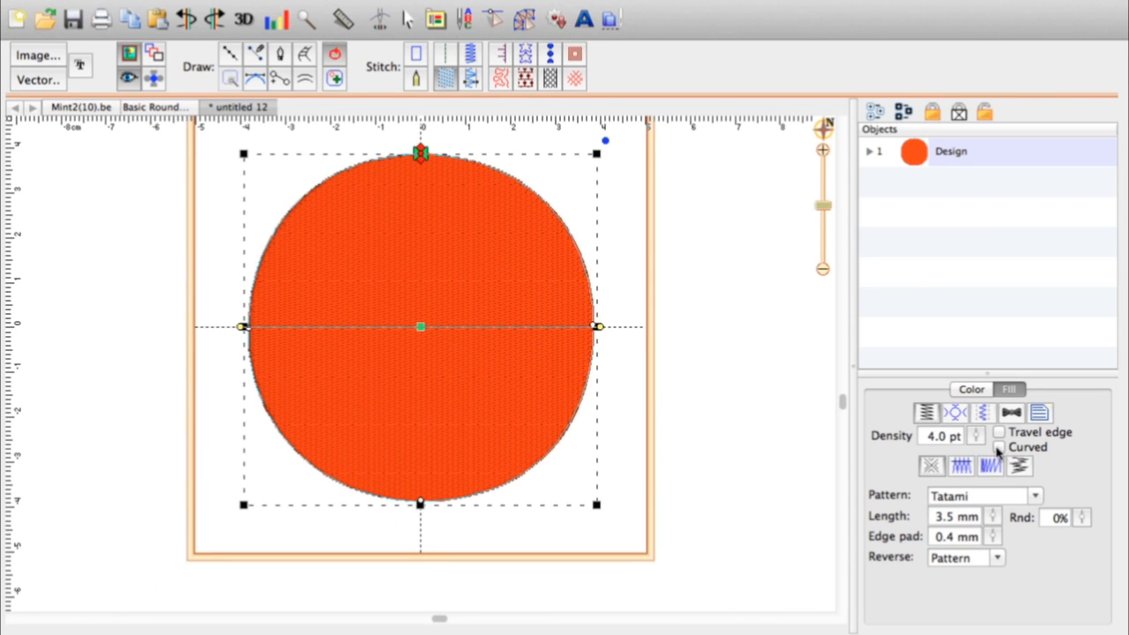
# Make the circle's fill curved and set its density to 15.0 pt
pyautogui.click(998, 447)
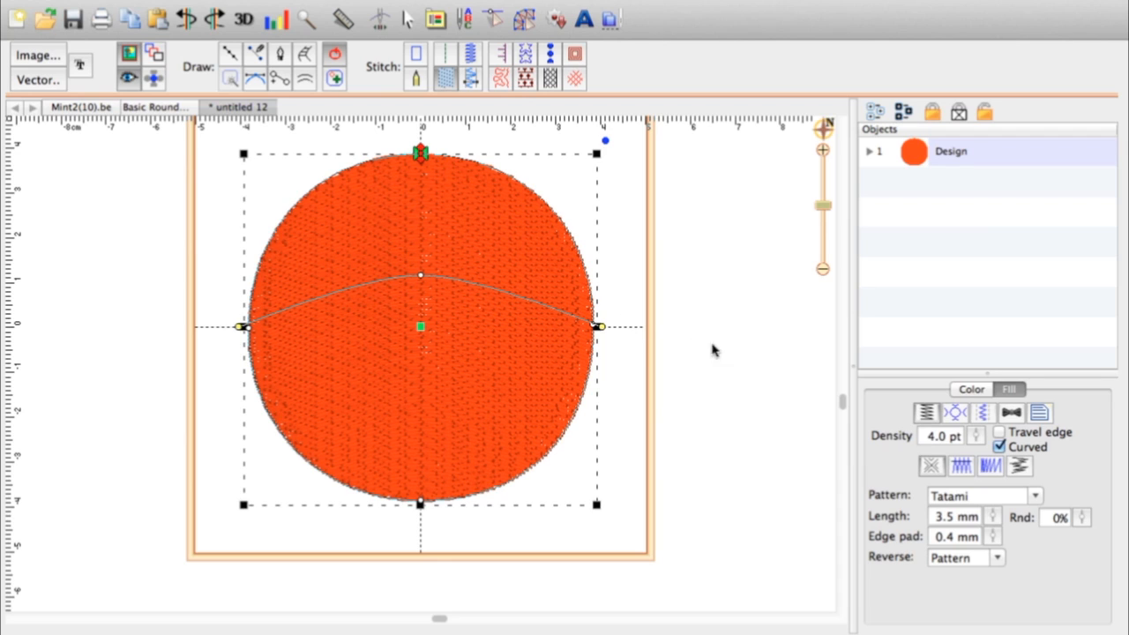
pyautogui.click(975, 438)
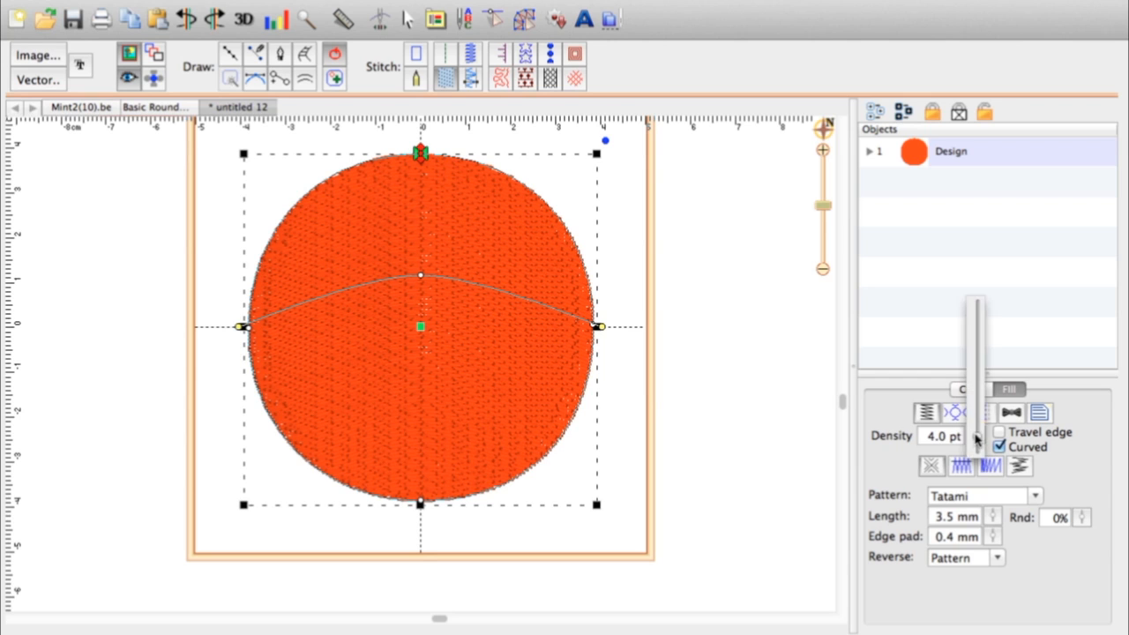
pyautogui.moveTo(975, 438); pyautogui.dragTo(974, 304)
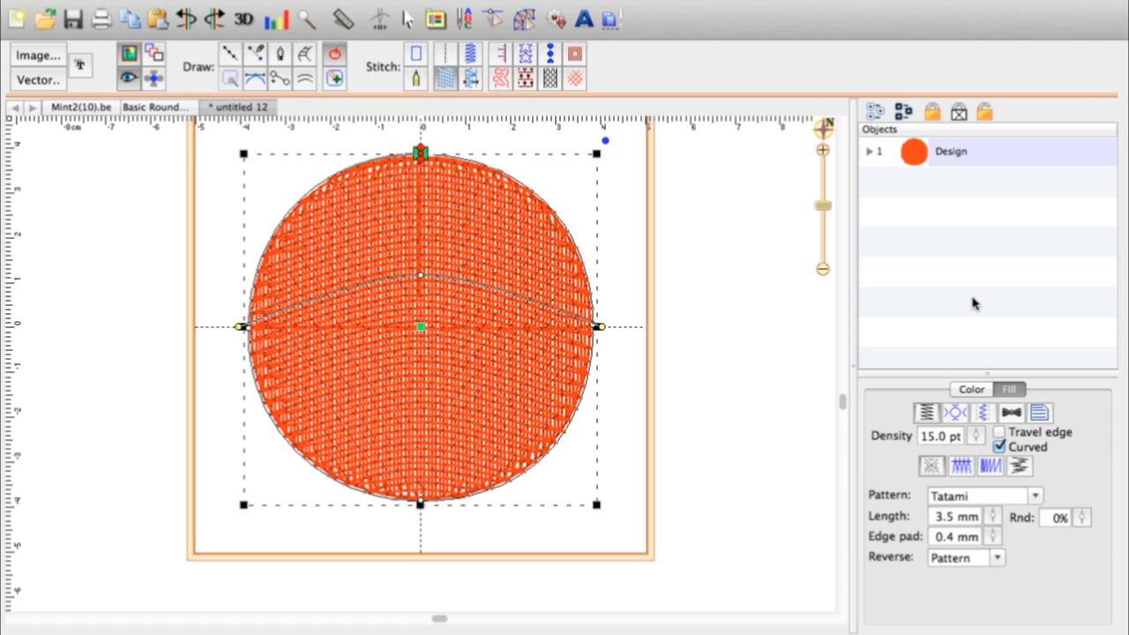
# Remove the Contour and Perpendicular underlay from the circle's fill and enable Travel edge
pyautogui.click(985, 414)
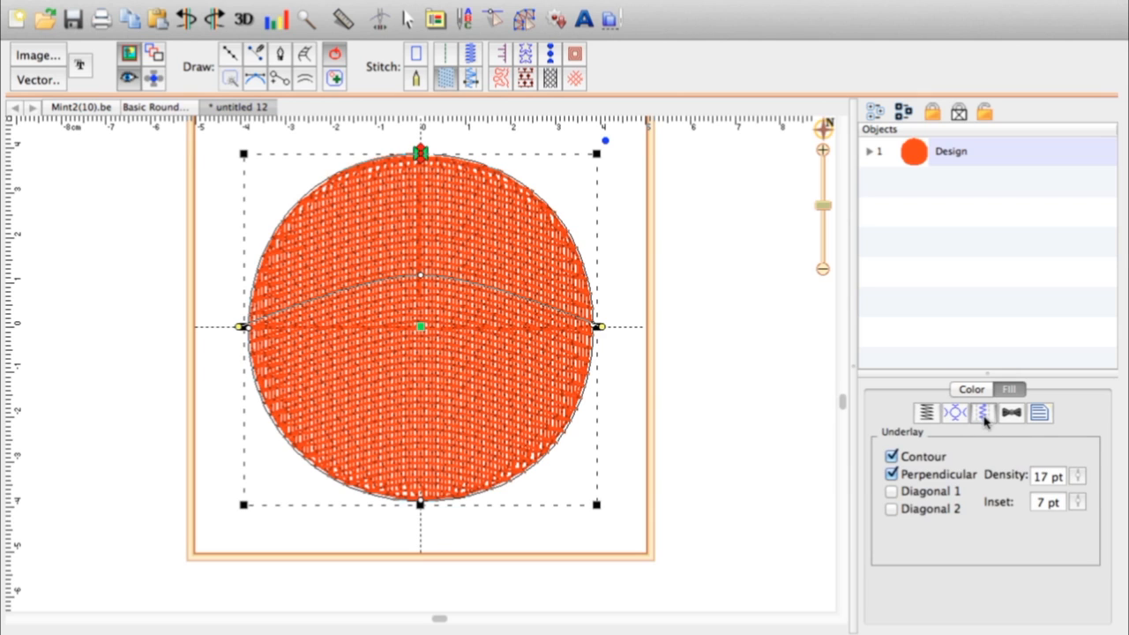
pyautogui.click(891, 457)
pyautogui.click(891, 474)
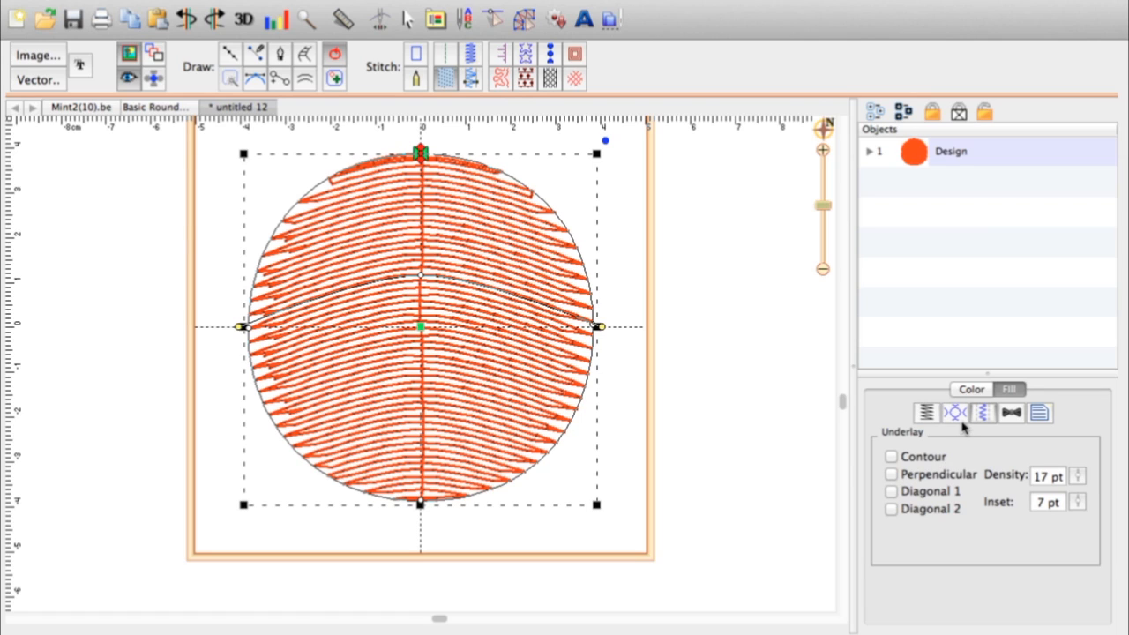
pyautogui.click(927, 414)
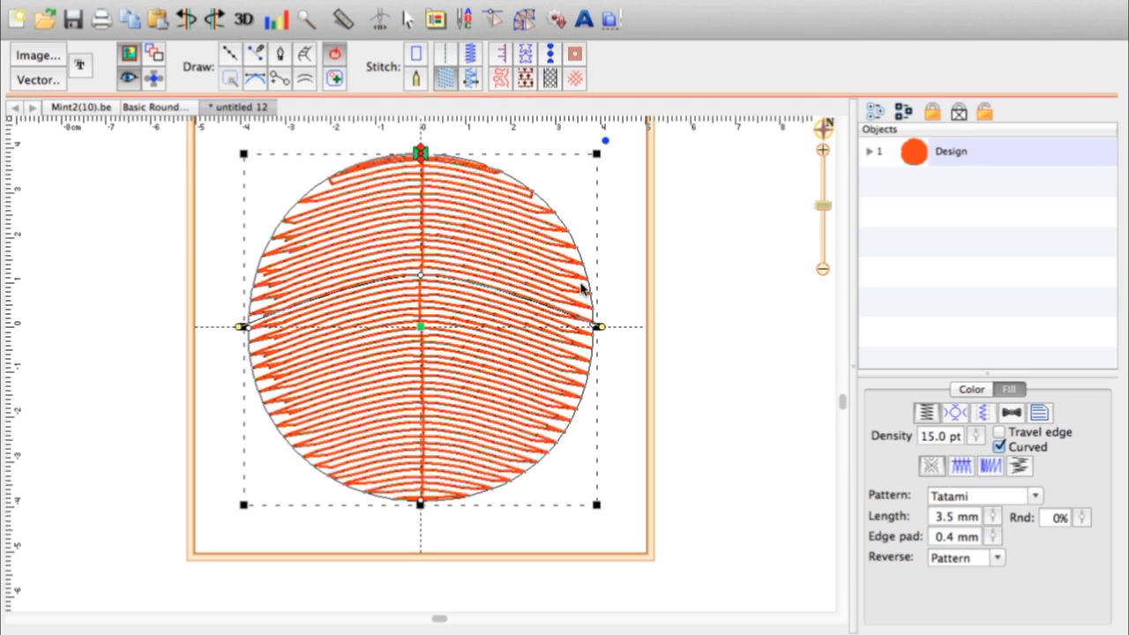
pyautogui.click(999, 432)
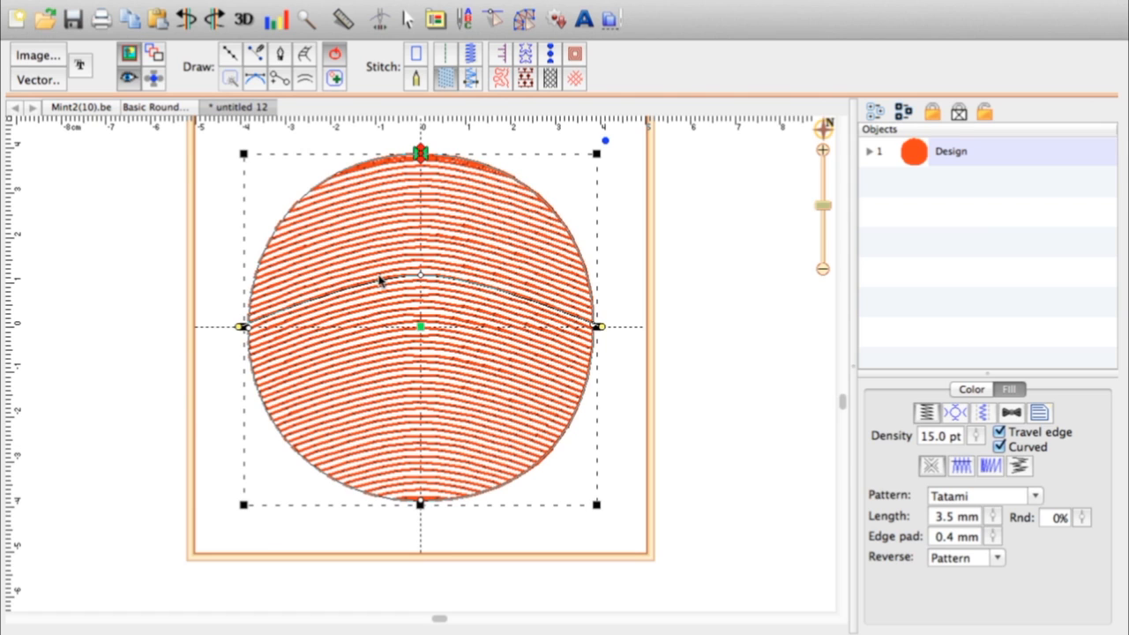
# Bend the fill's guide curve to about 0.7 cm below the circle's centre and extend both its ends slightly outside the outline
pyautogui.click(168, 110)
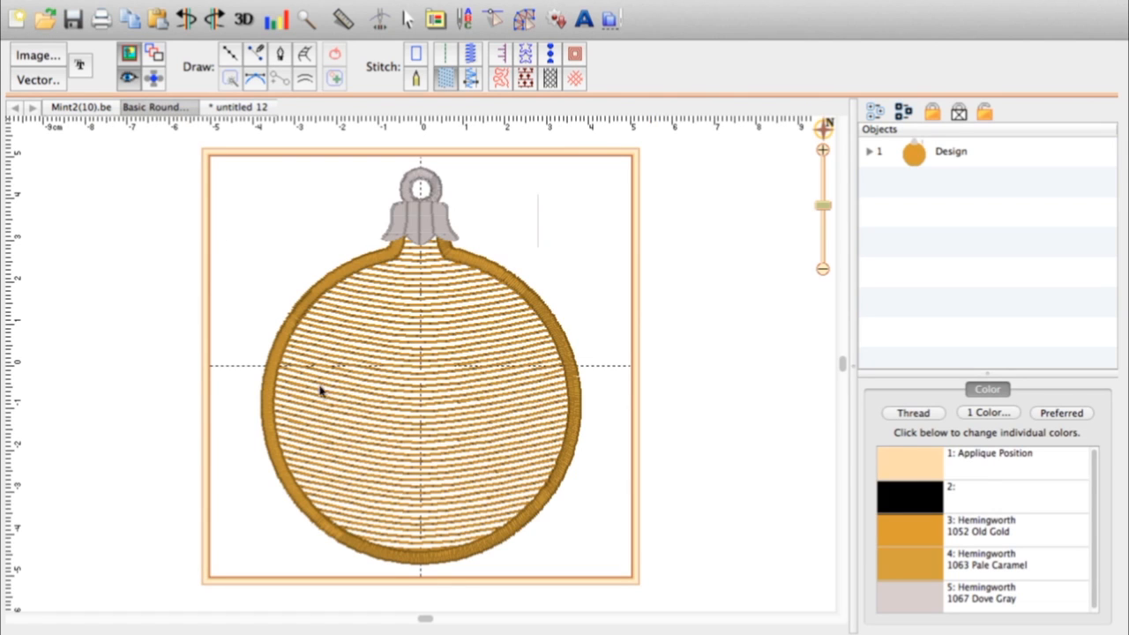
pyautogui.click(254, 111)
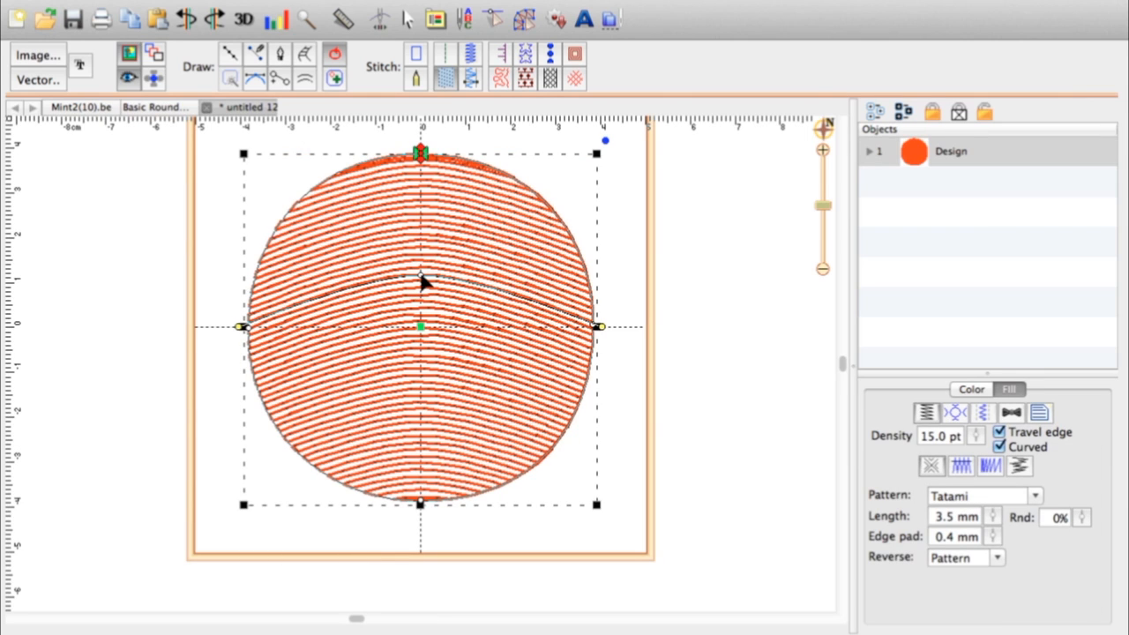
pyautogui.moveTo(421, 279); pyautogui.dragTo(421, 361)
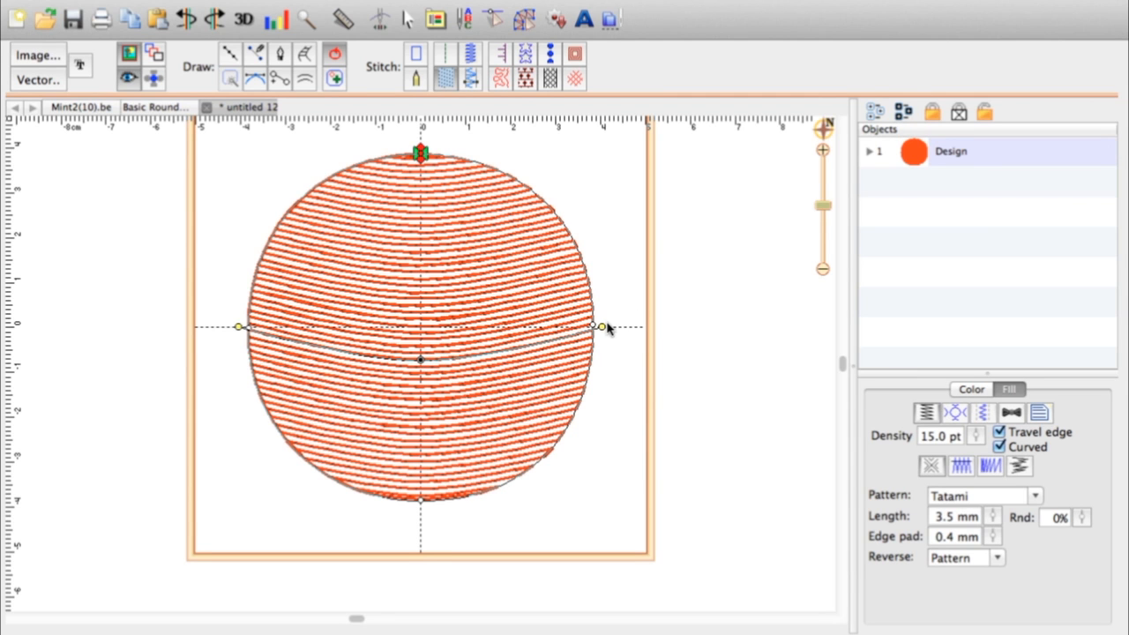
pyautogui.moveTo(602, 327); pyautogui.dragTo(613, 325)
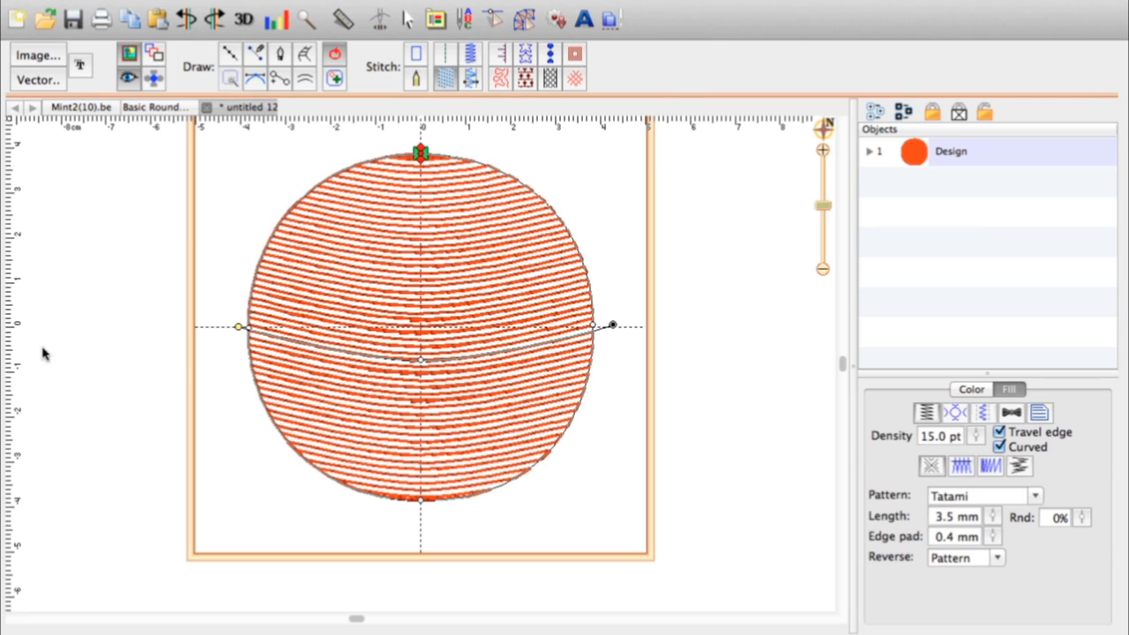
pyautogui.moveTo(238, 327); pyautogui.dragTo(227, 323)
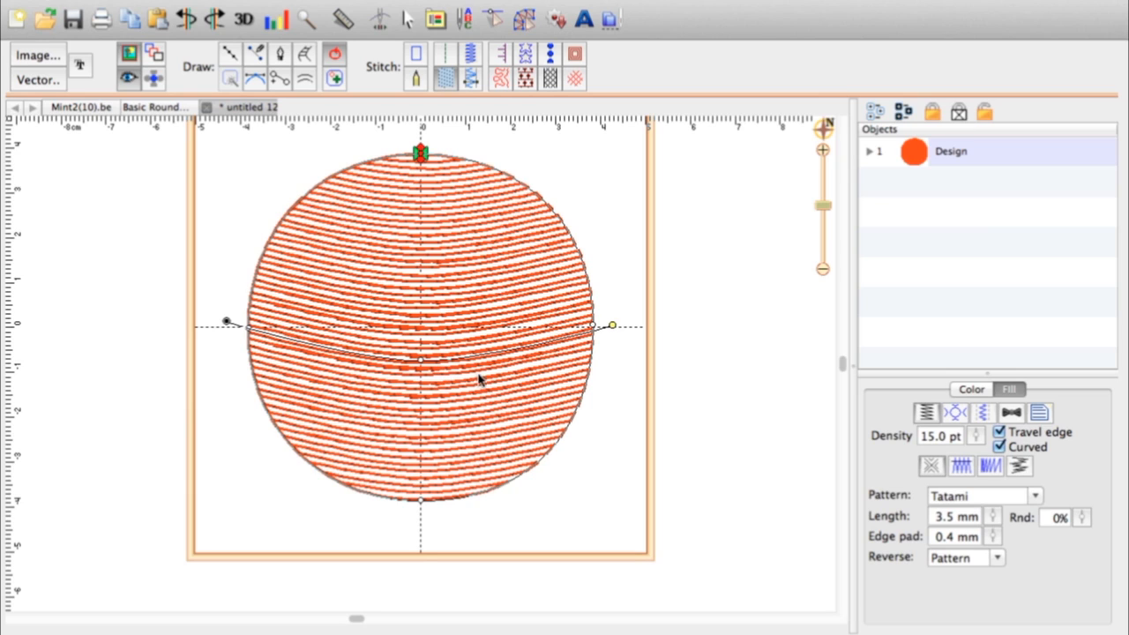
# Reshape the guide curve into a wave by adding a raised point on each side and moving the middle point further down and left
pyautogui.click(601, 332)
pyautogui.moveTo(601, 332); pyautogui.dragTo(547, 276)
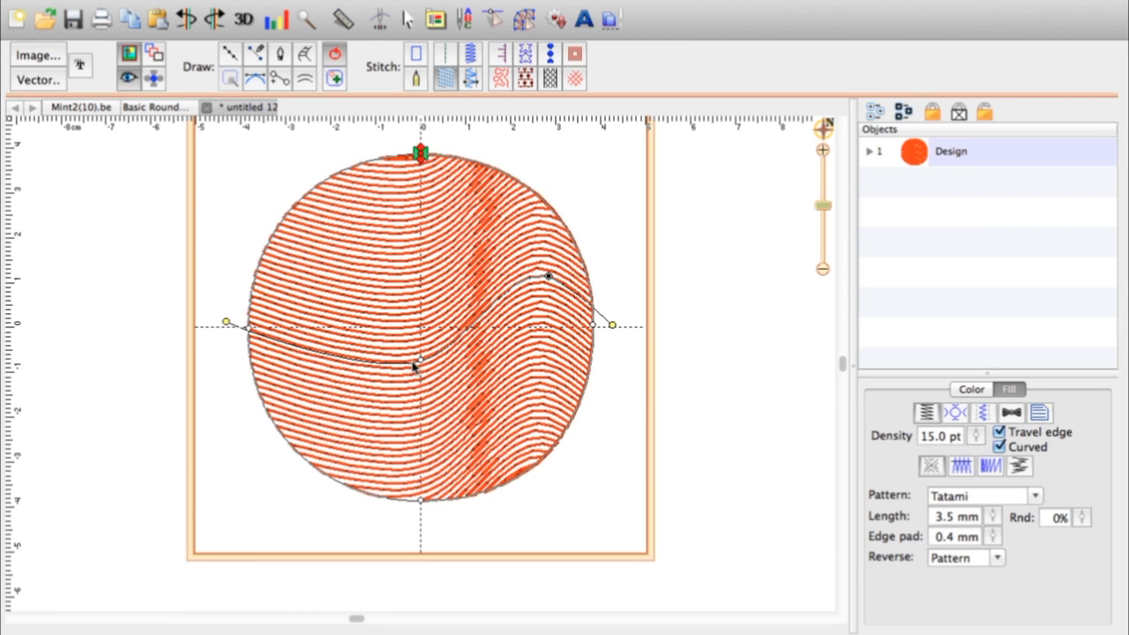
pyautogui.moveTo(417, 364); pyautogui.dragTo(392, 407)
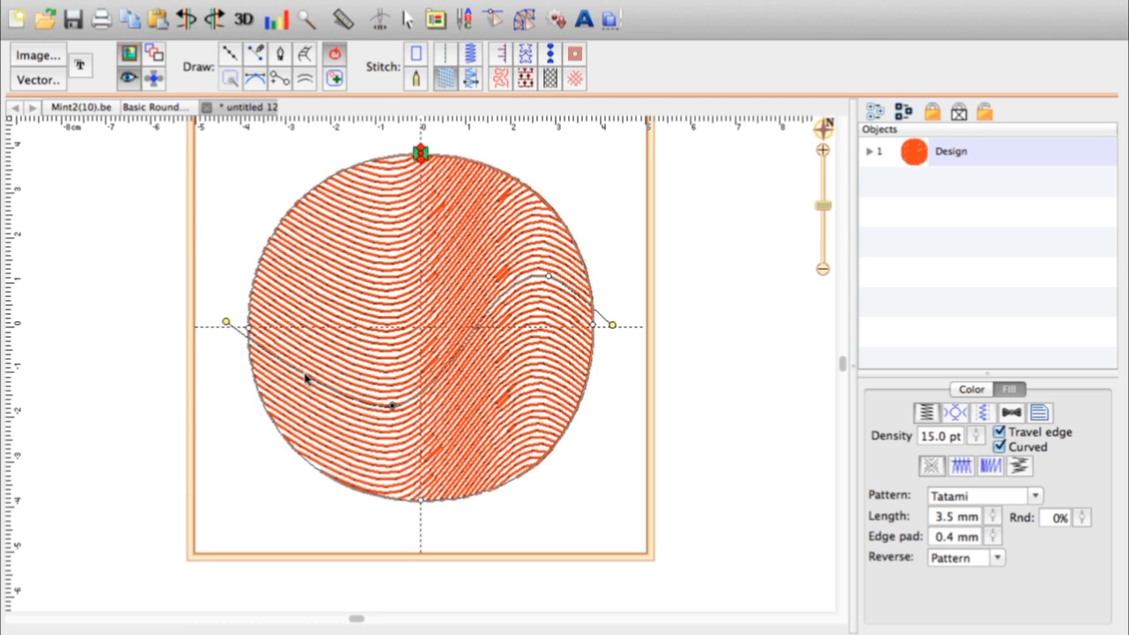
pyautogui.click(244, 336)
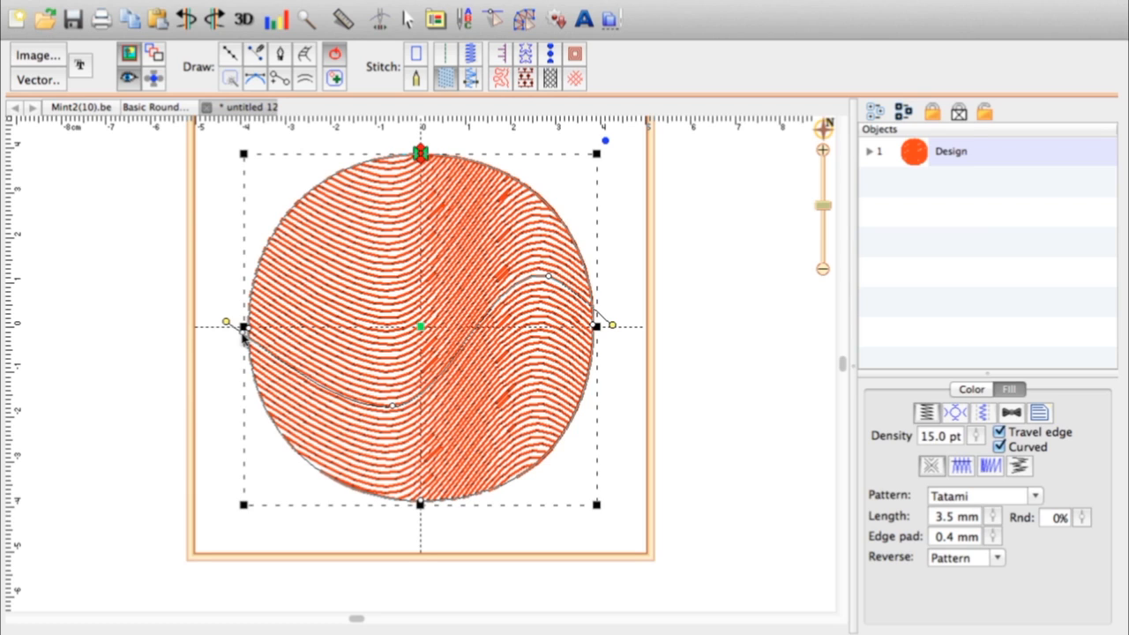
pyautogui.moveTo(244, 336); pyautogui.dragTo(302, 273)
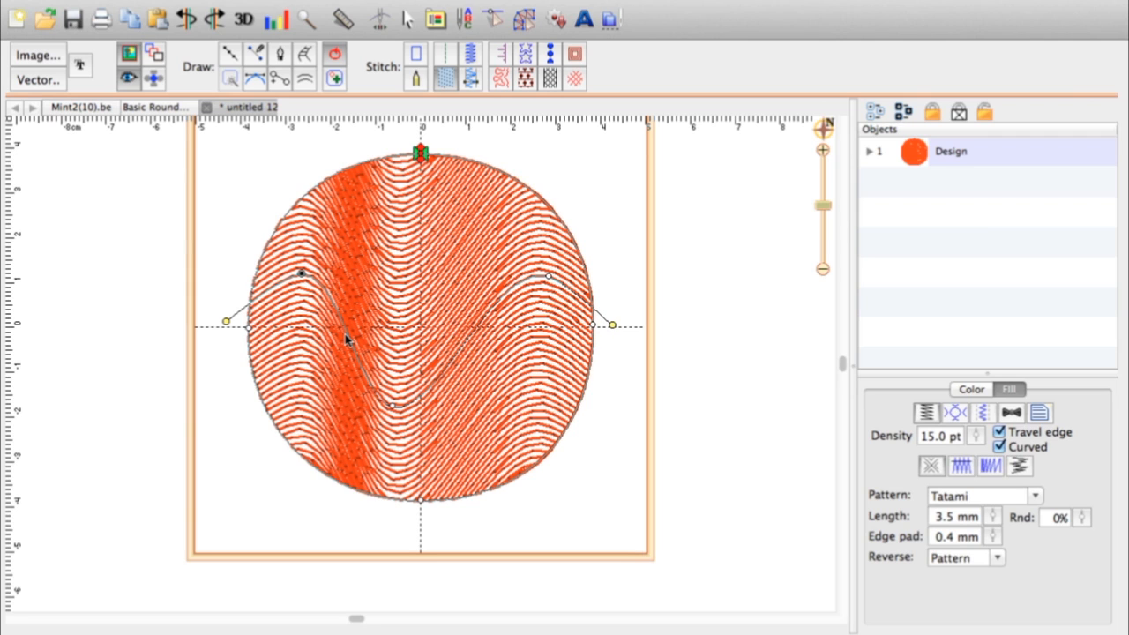
# Examine the curved fills and guide lines of the red and white peppermint segments in Mint2(10).be, comparing with the Basic Round ornament
pyautogui.click(172, 108)
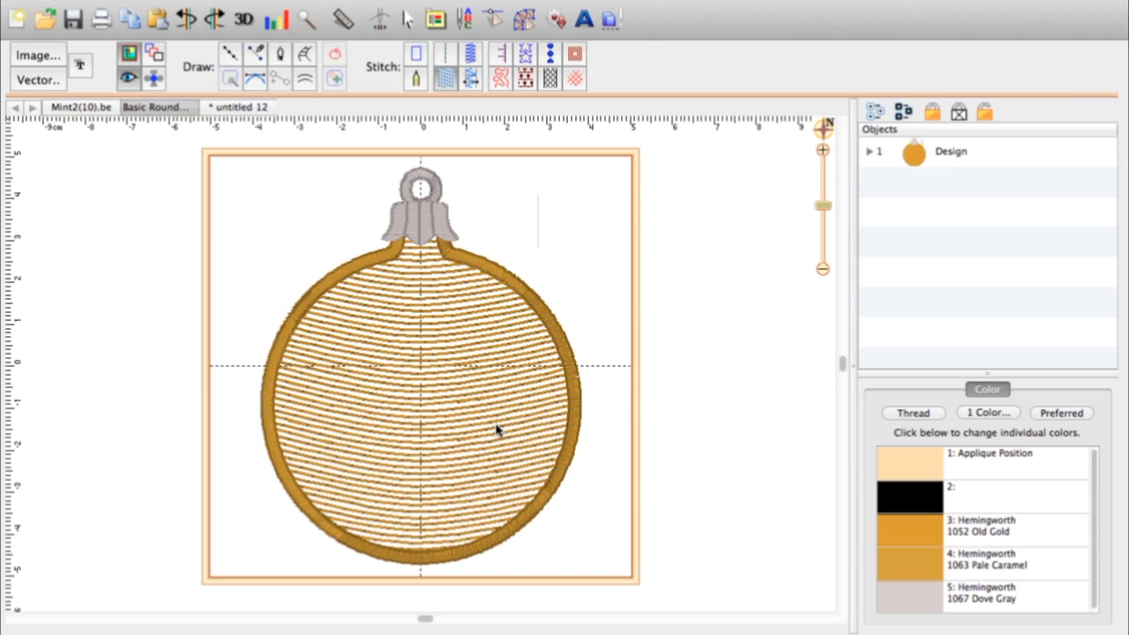
pyautogui.click(72, 110)
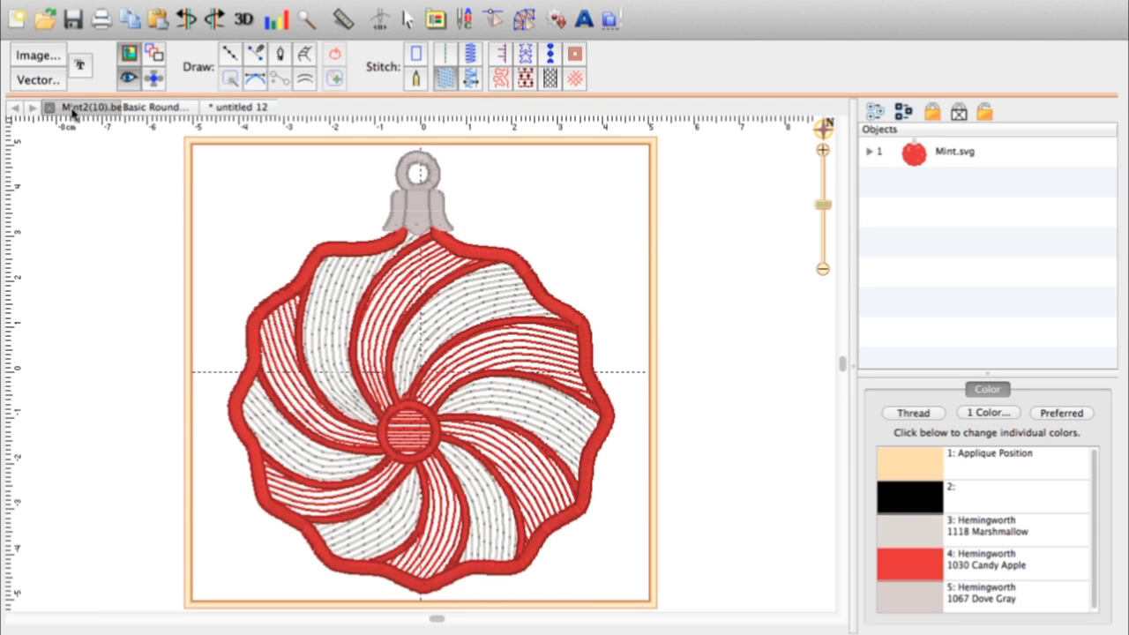
pyautogui.click(465, 310)
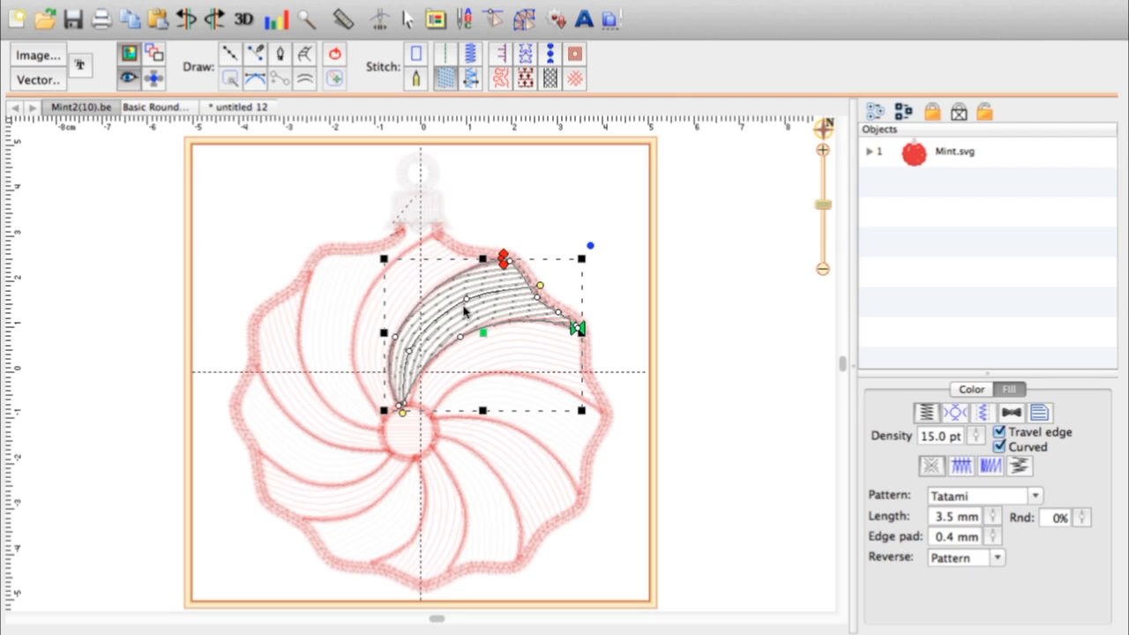
pyautogui.click(519, 361)
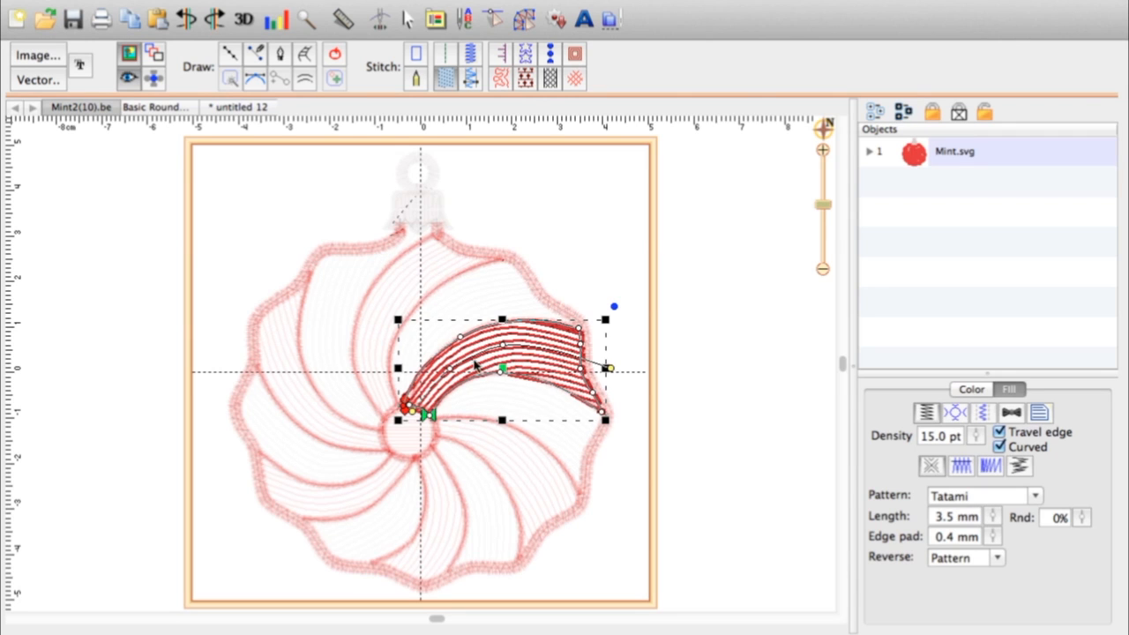
pyautogui.click(550, 432)
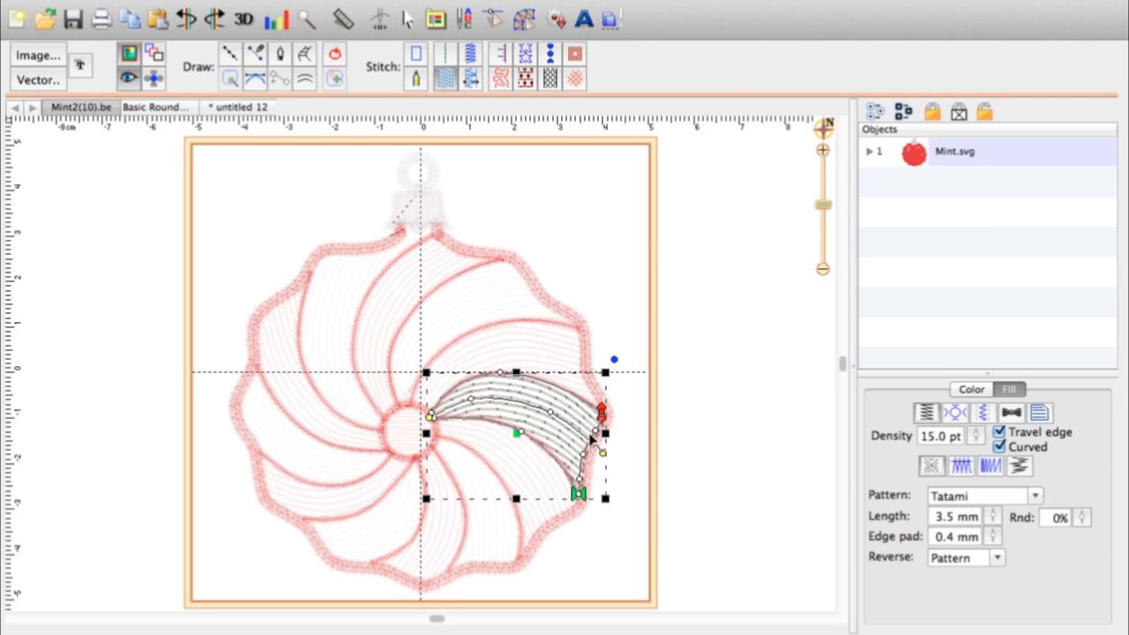
pyautogui.click(516, 447)
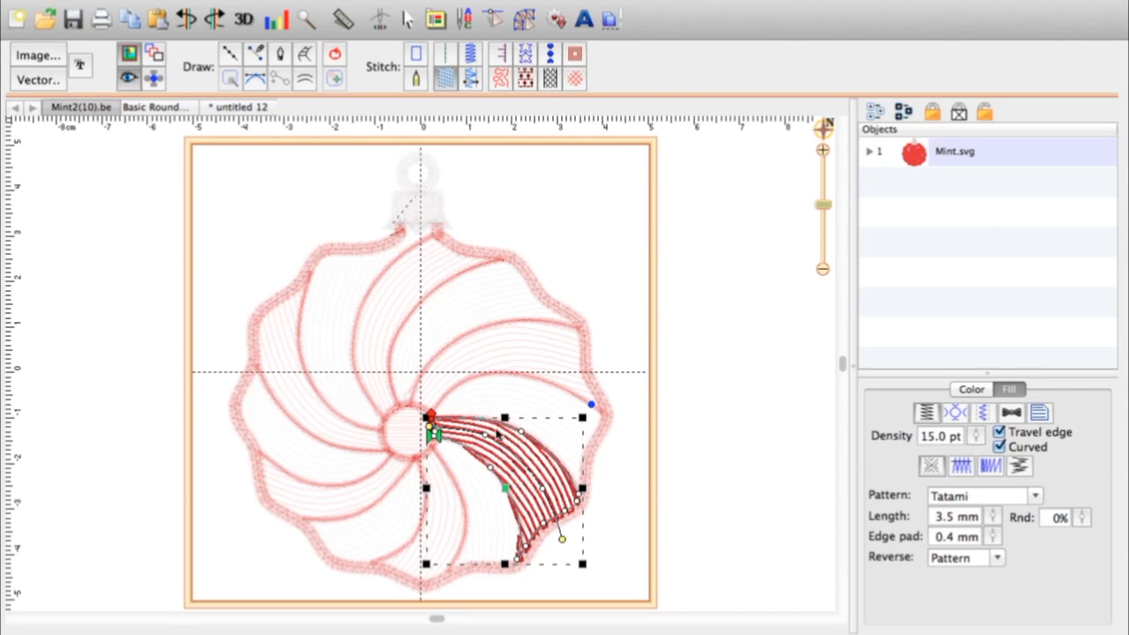
pyautogui.click(480, 492)
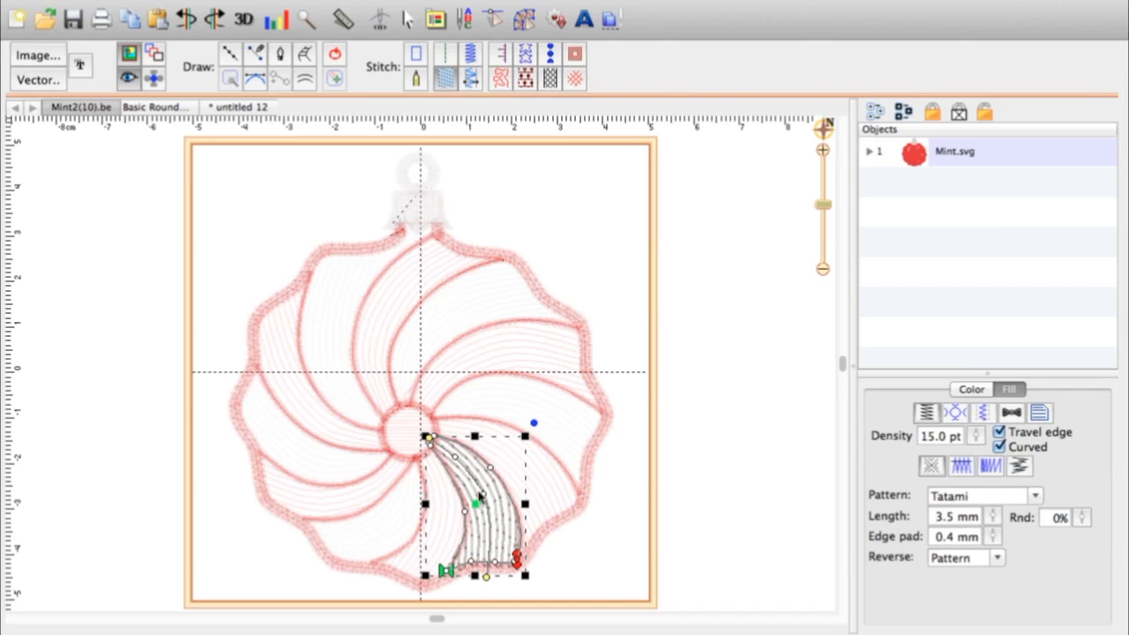
pyautogui.click(446, 524)
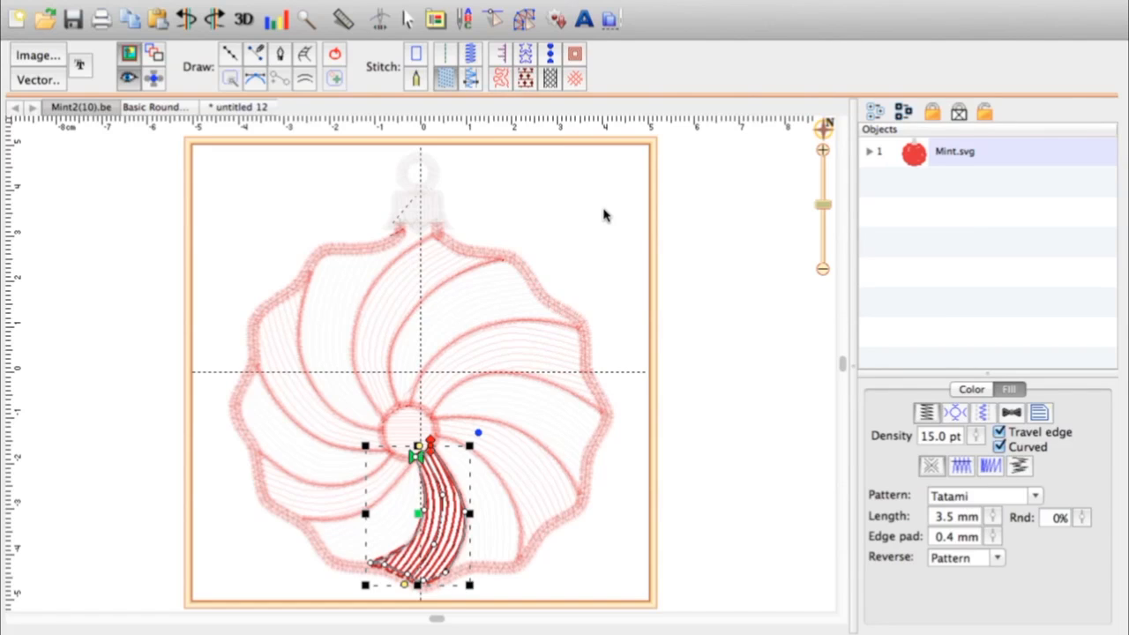
pyautogui.click(164, 108)
pyautogui.click(78, 107)
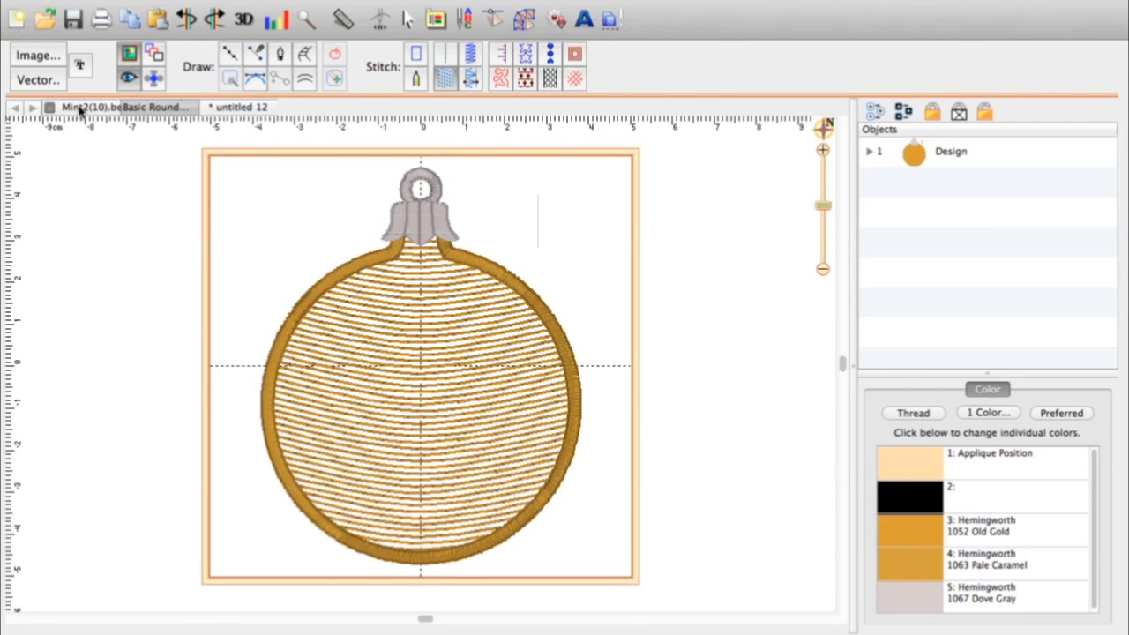